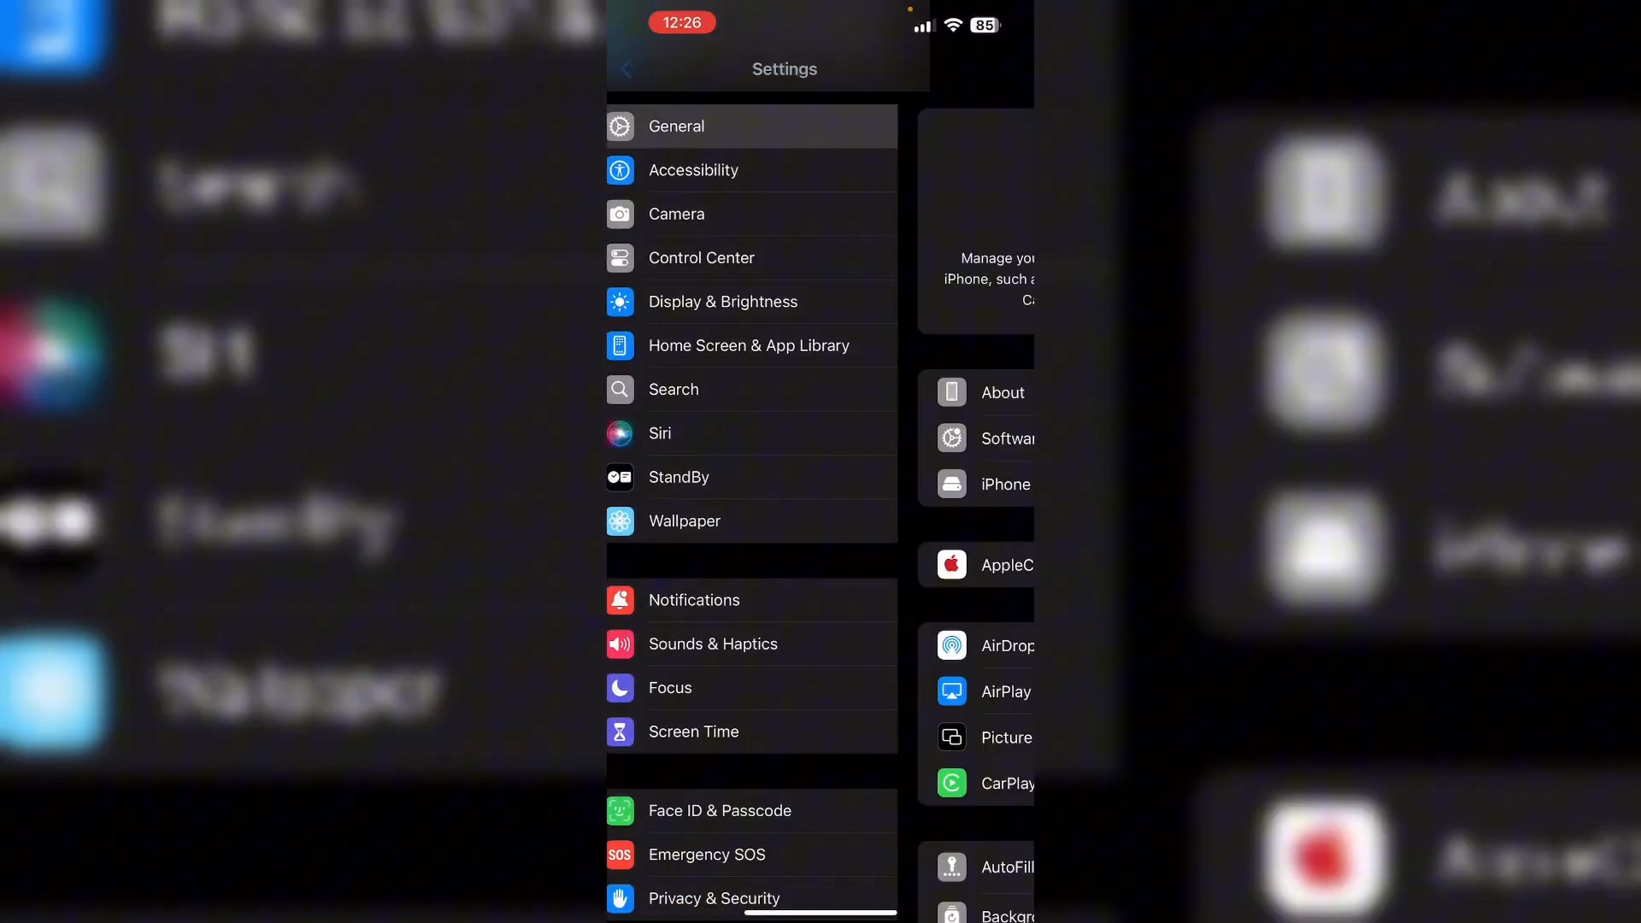
scroll(820, 514, down, 5)
scroll(820, 514, down, 3)
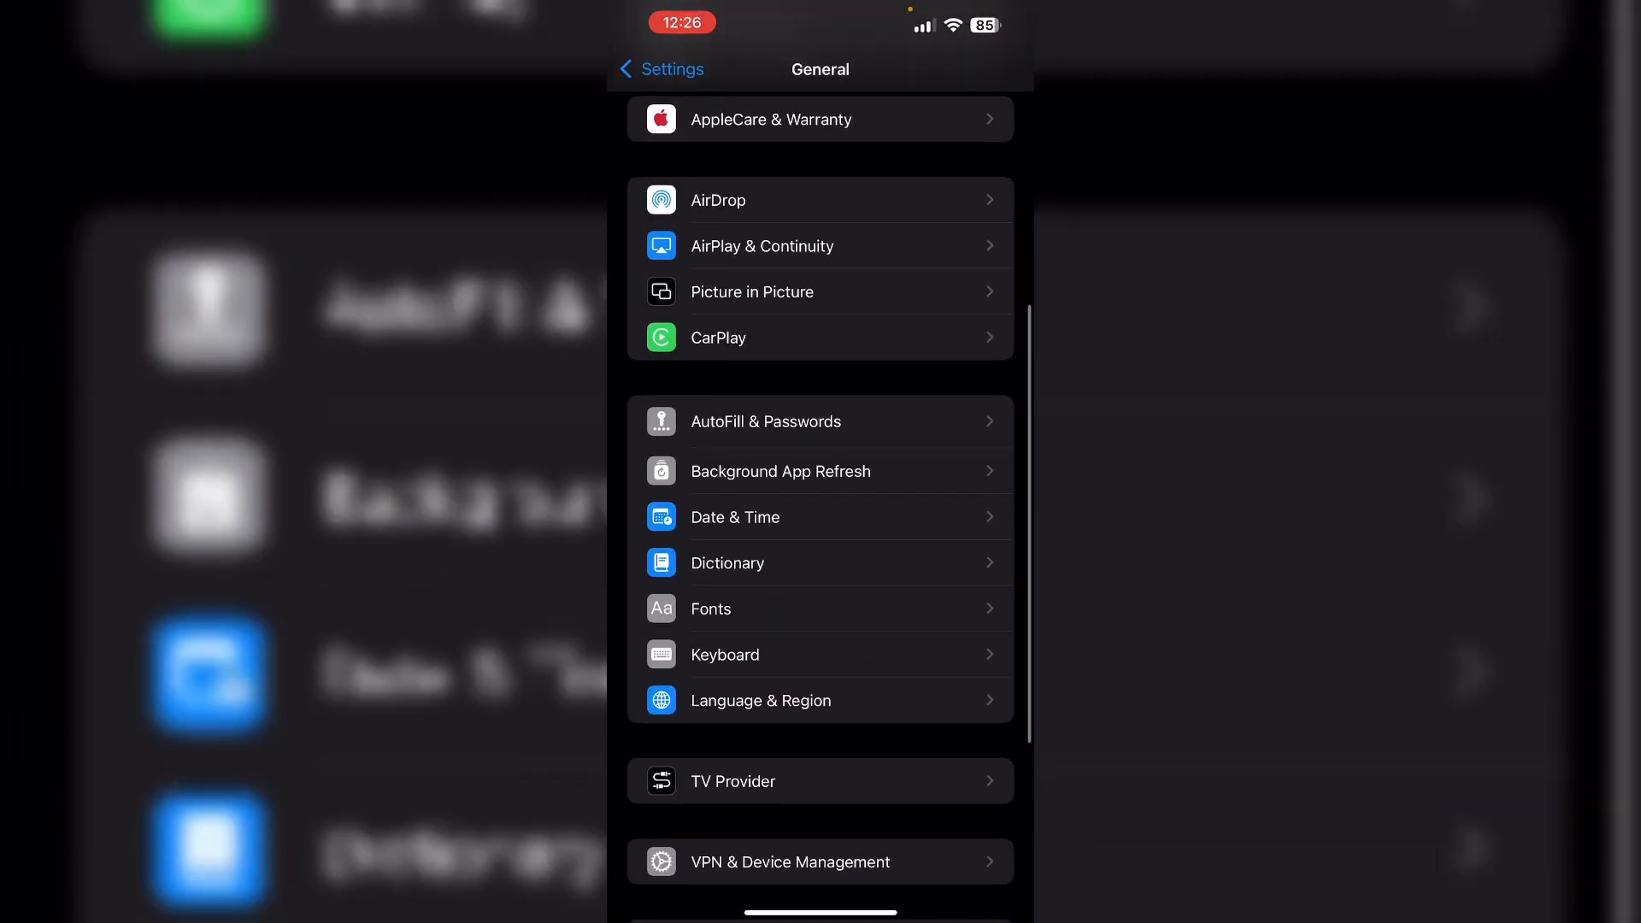
Step: Review Language & Region: Gregorian calendar and United States region confirmed, left unchanged
click(769, 700)
click(821, 437)
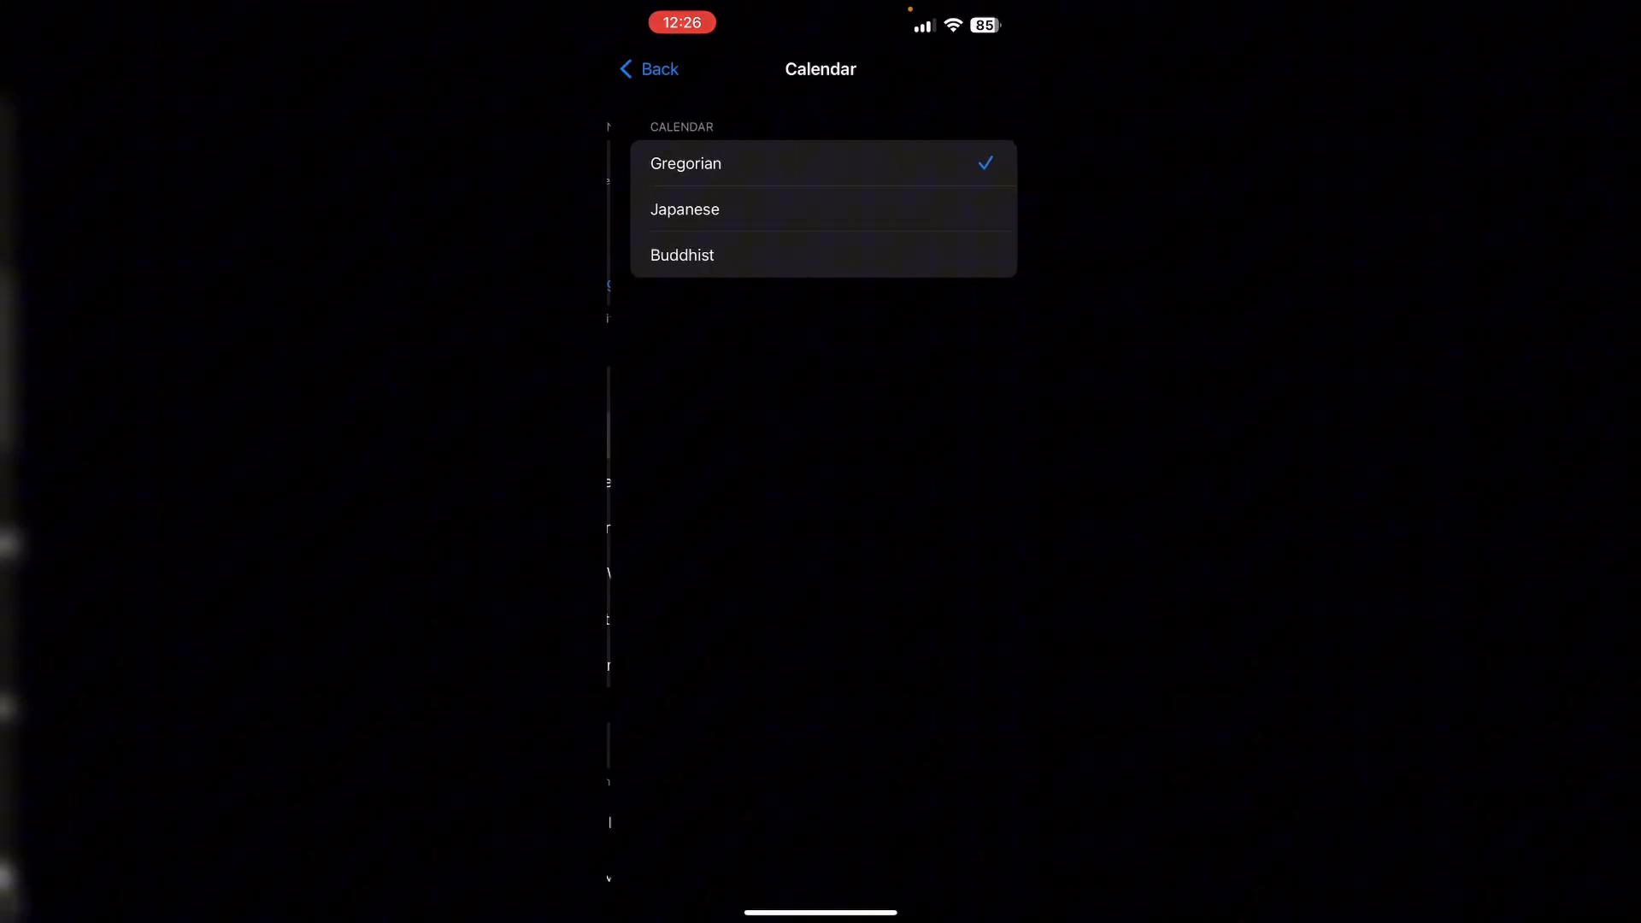
click(650, 68)
click(769, 384)
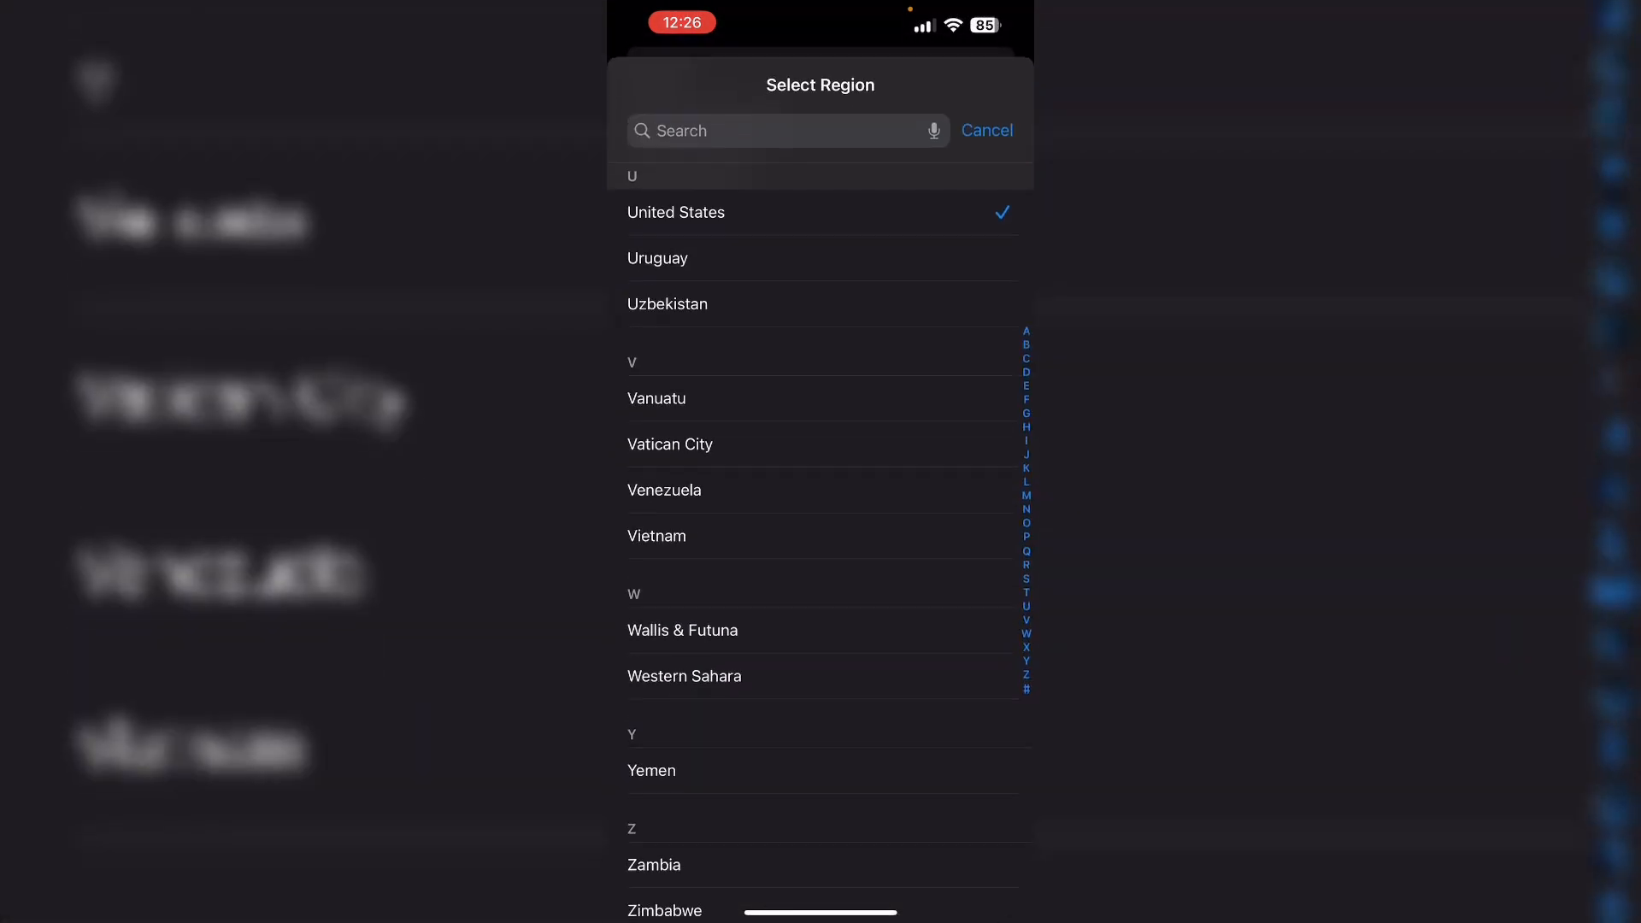
click(986, 130)
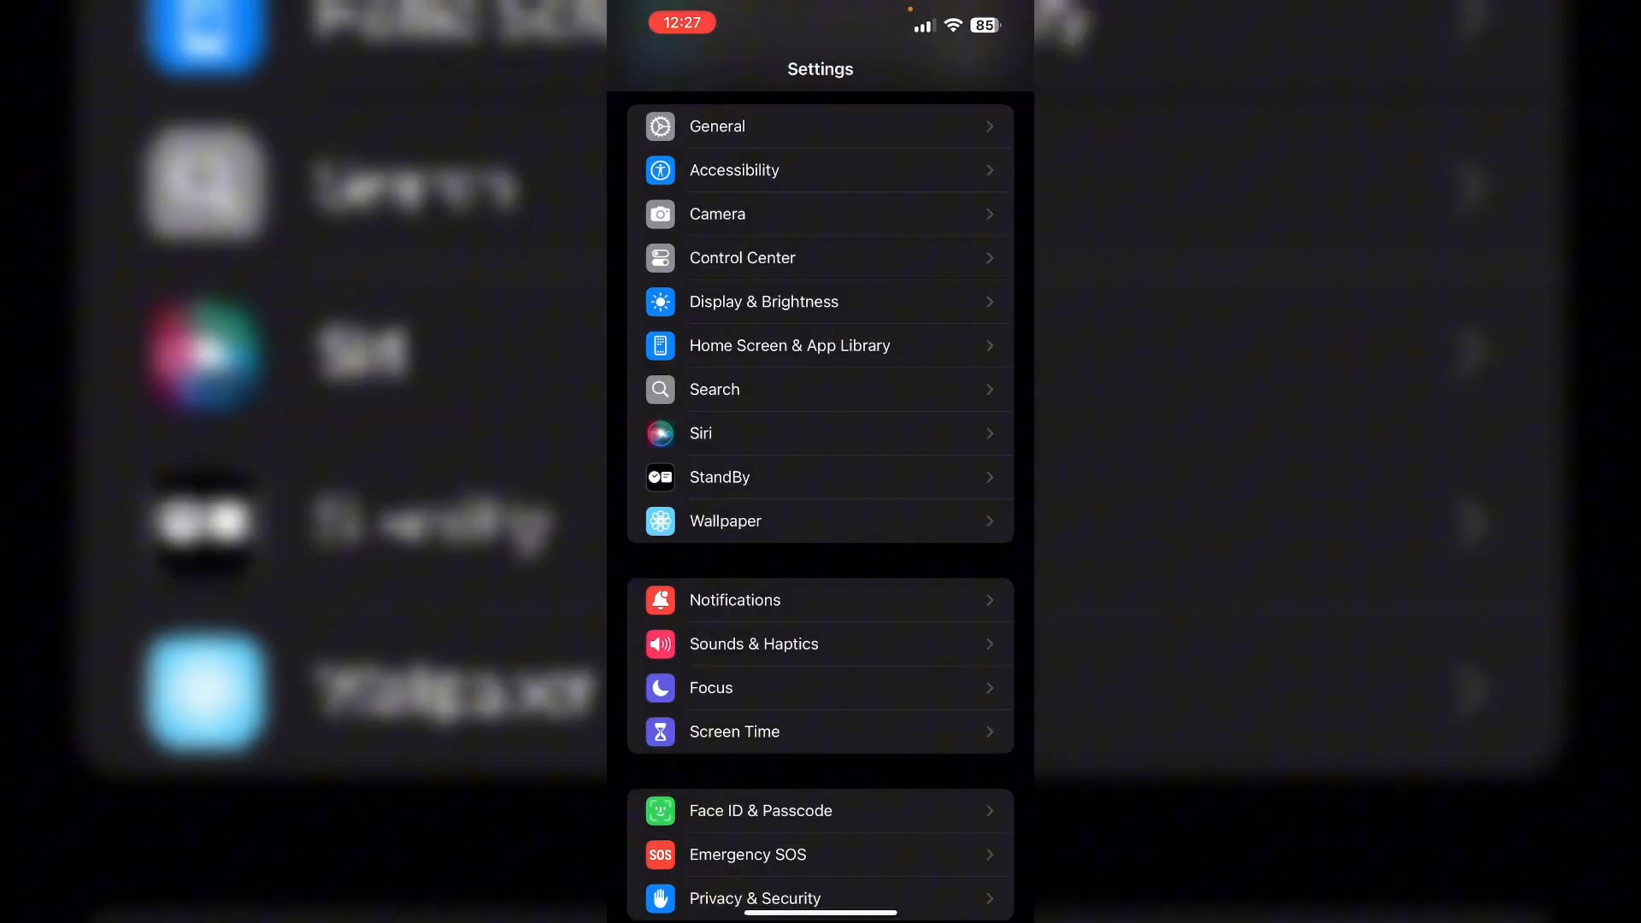
scroll(820, 514, down, 5)
Step: In Wallet & Apple Pay, start switching Apple Cash off, cancel to keep it on, then go home
click(757, 758)
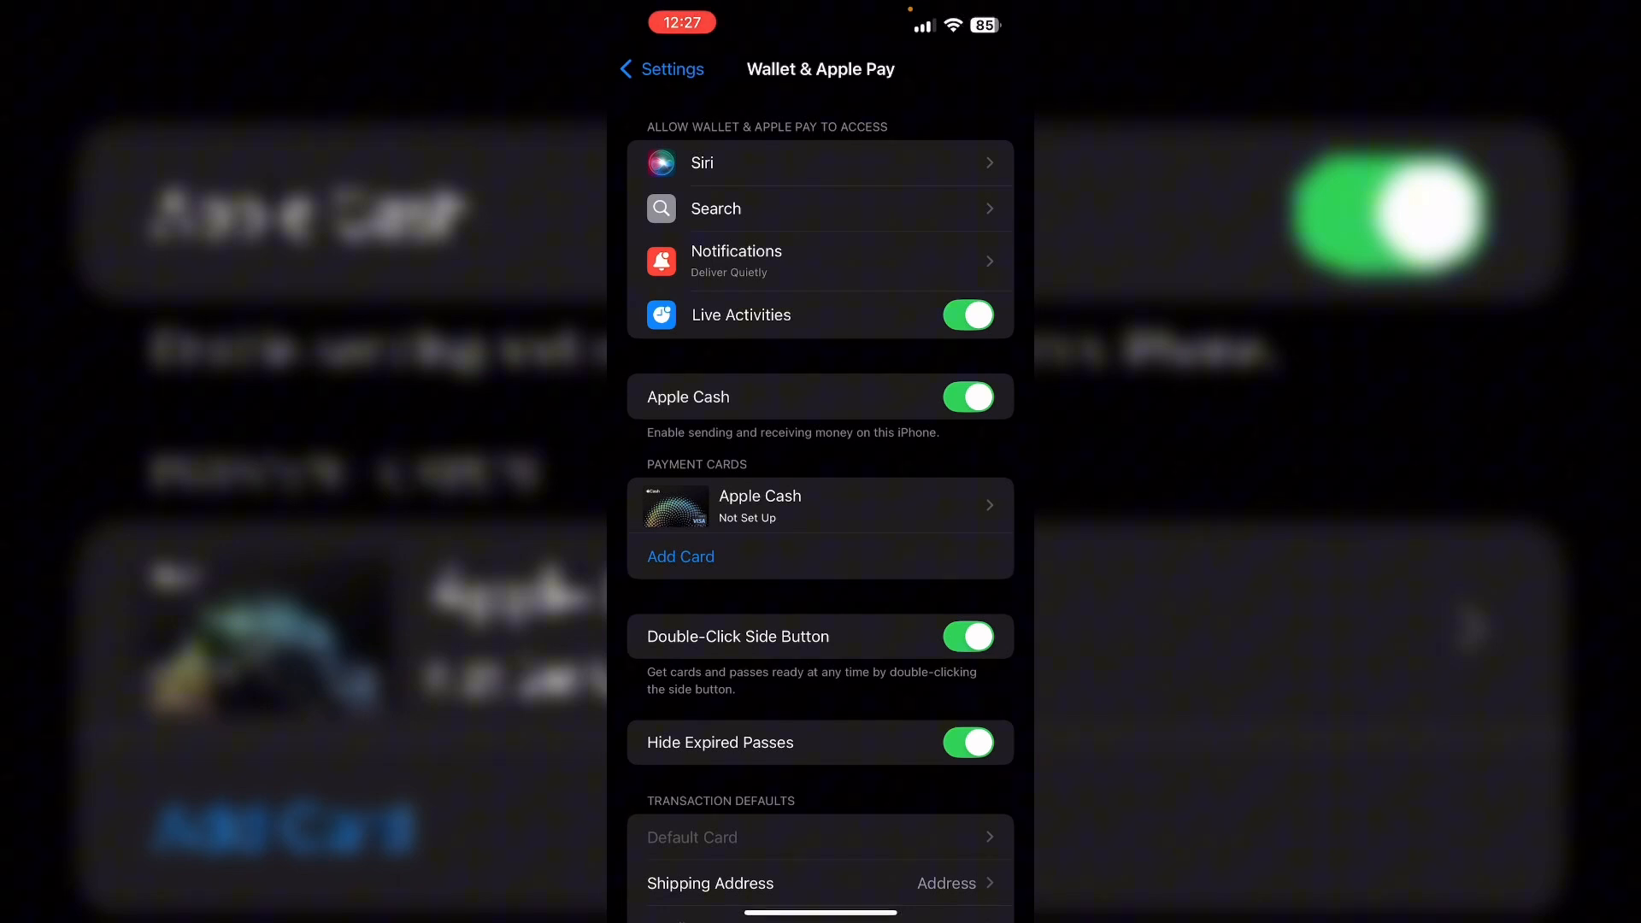
click(968, 396)
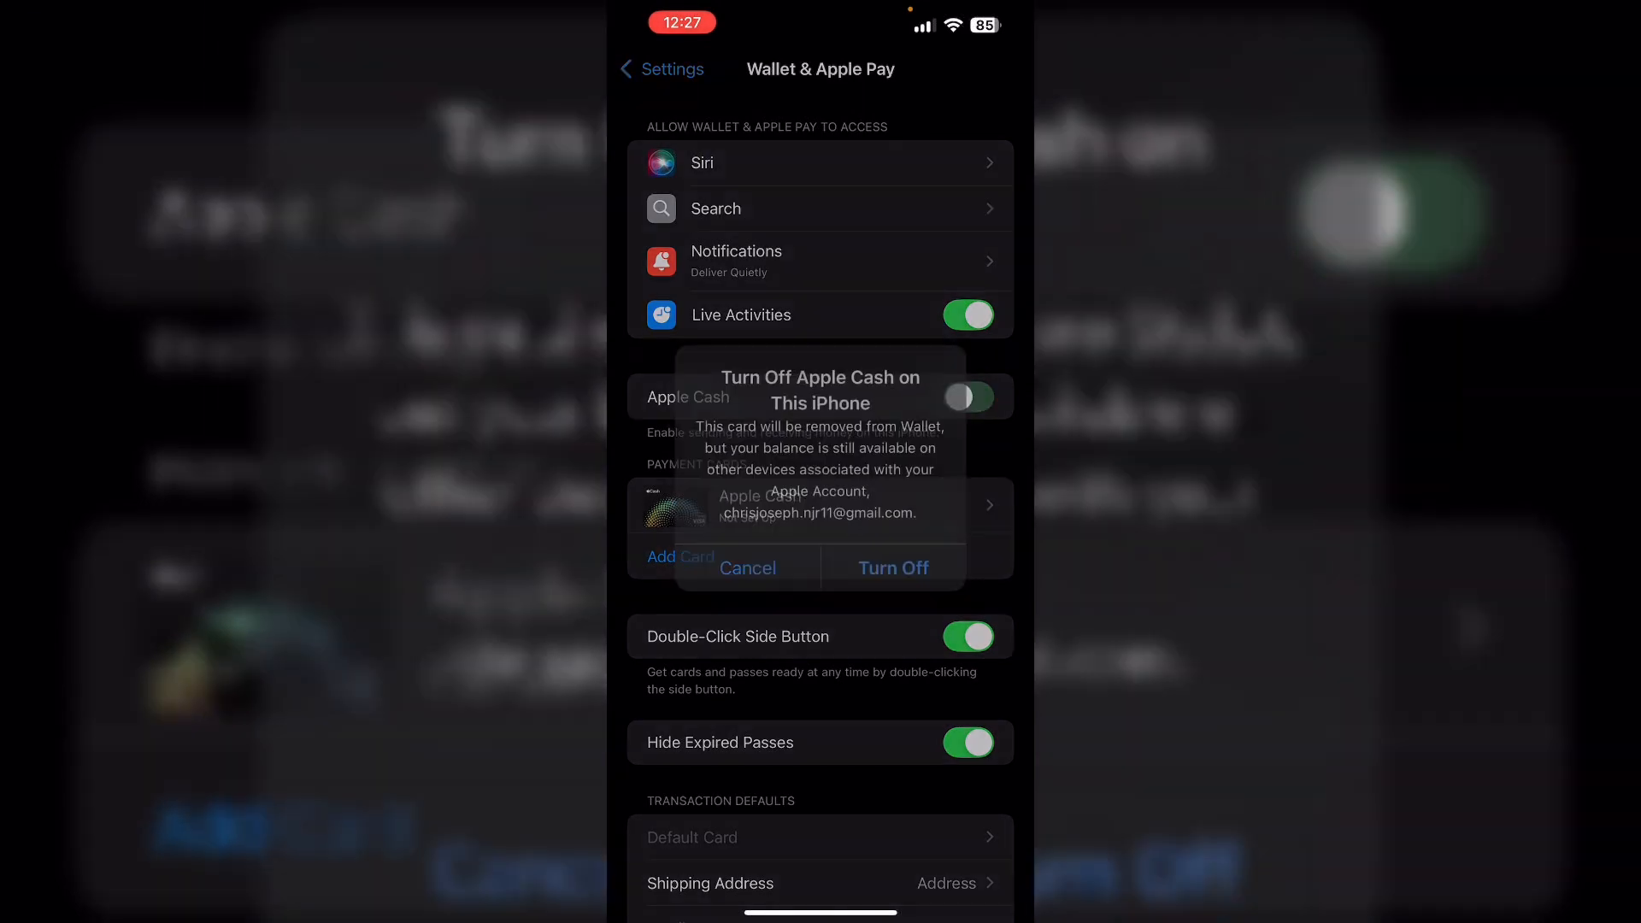
click(752, 560)
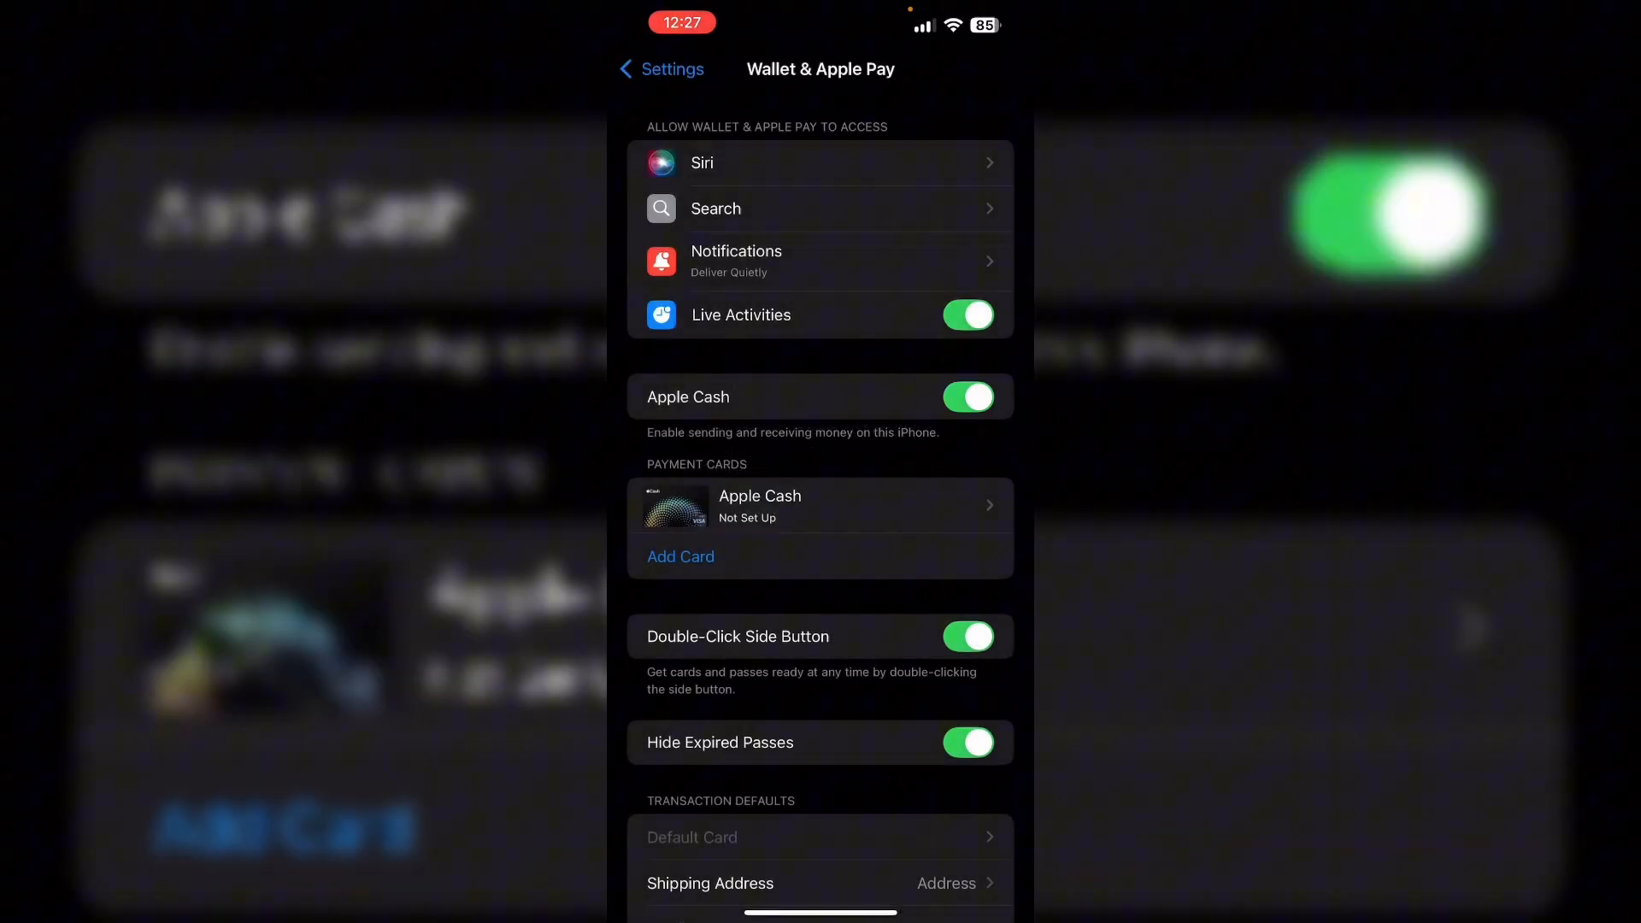
drag(821, 913, 820, 513)
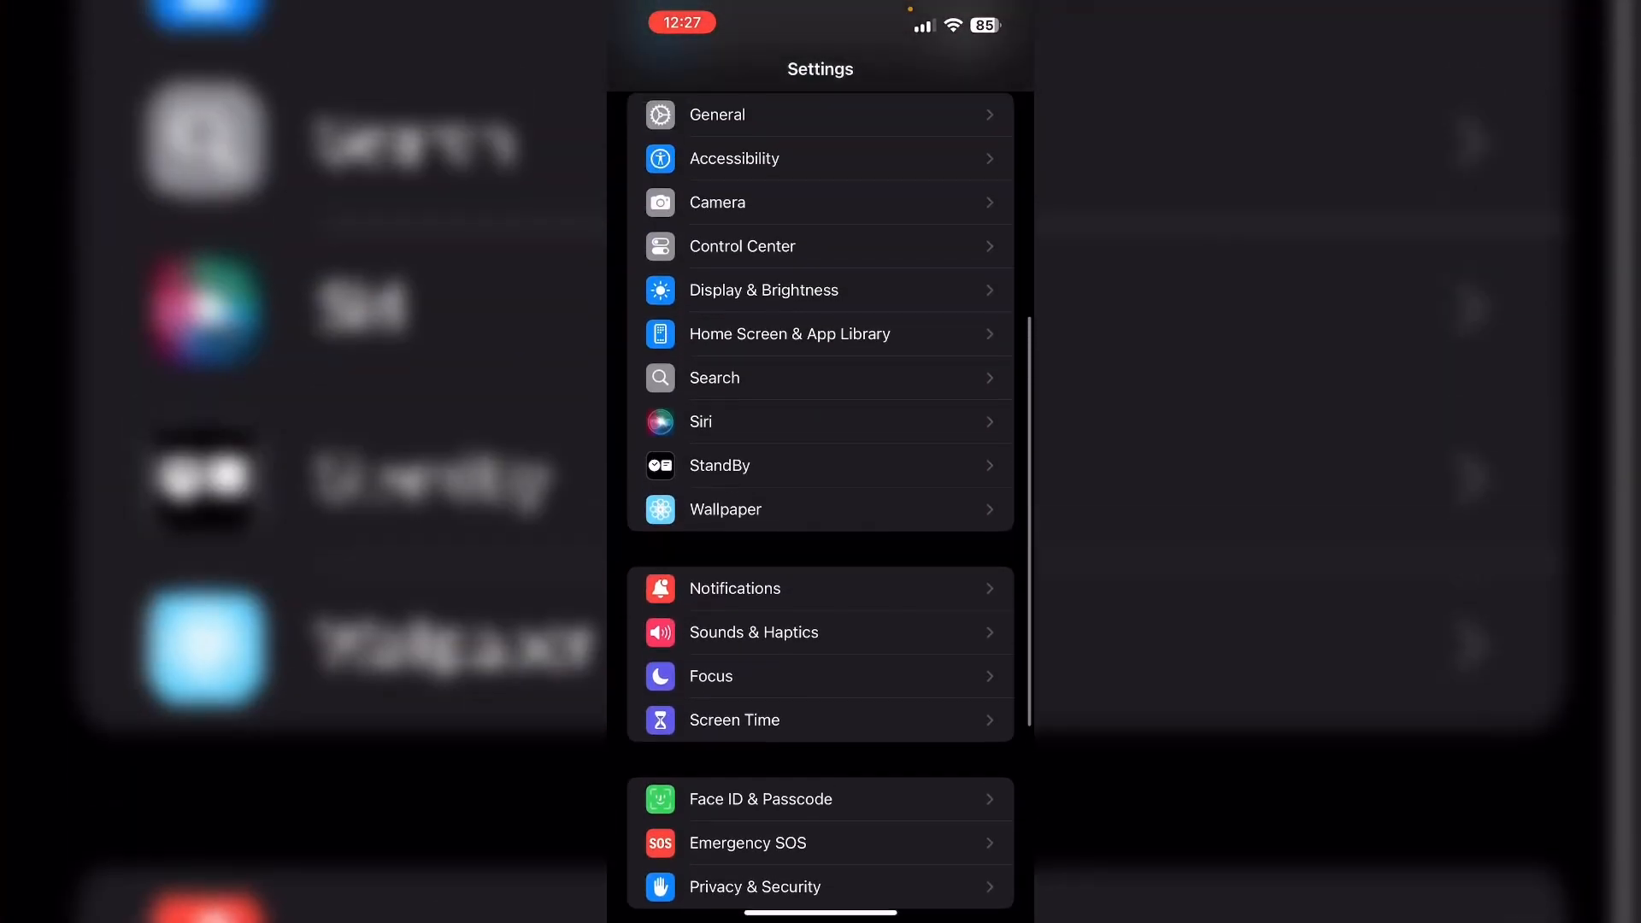
Step: View General > Transfer or Reset iPhone > Reset options without choosing one, then launch Wallet
click(714, 213)
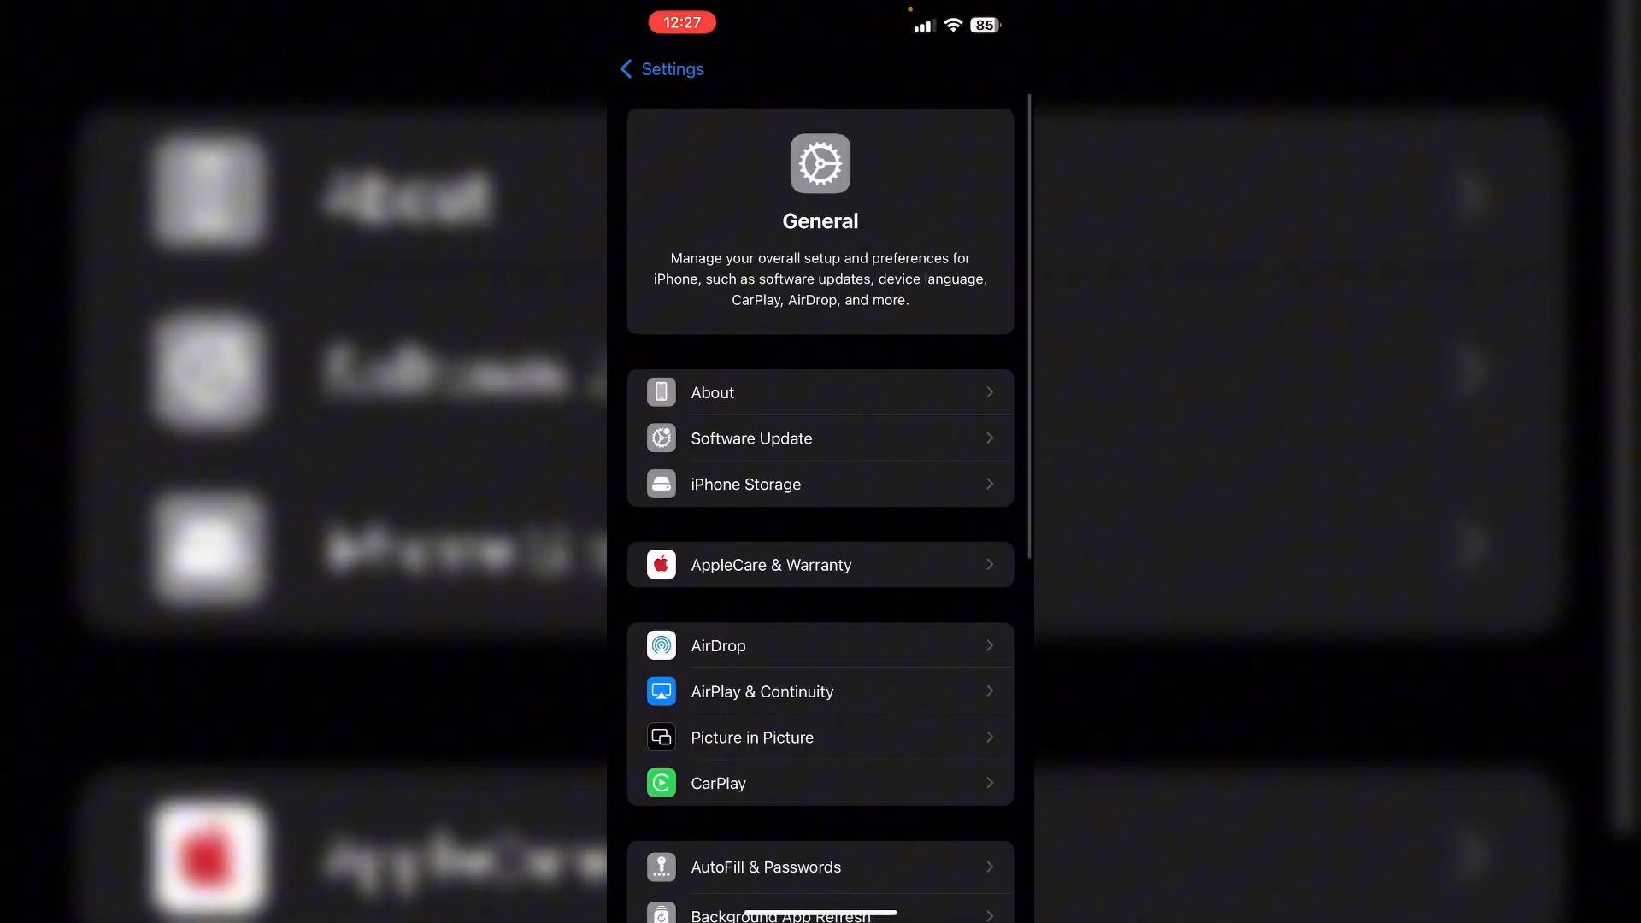
scroll(821, 513, down, 5)
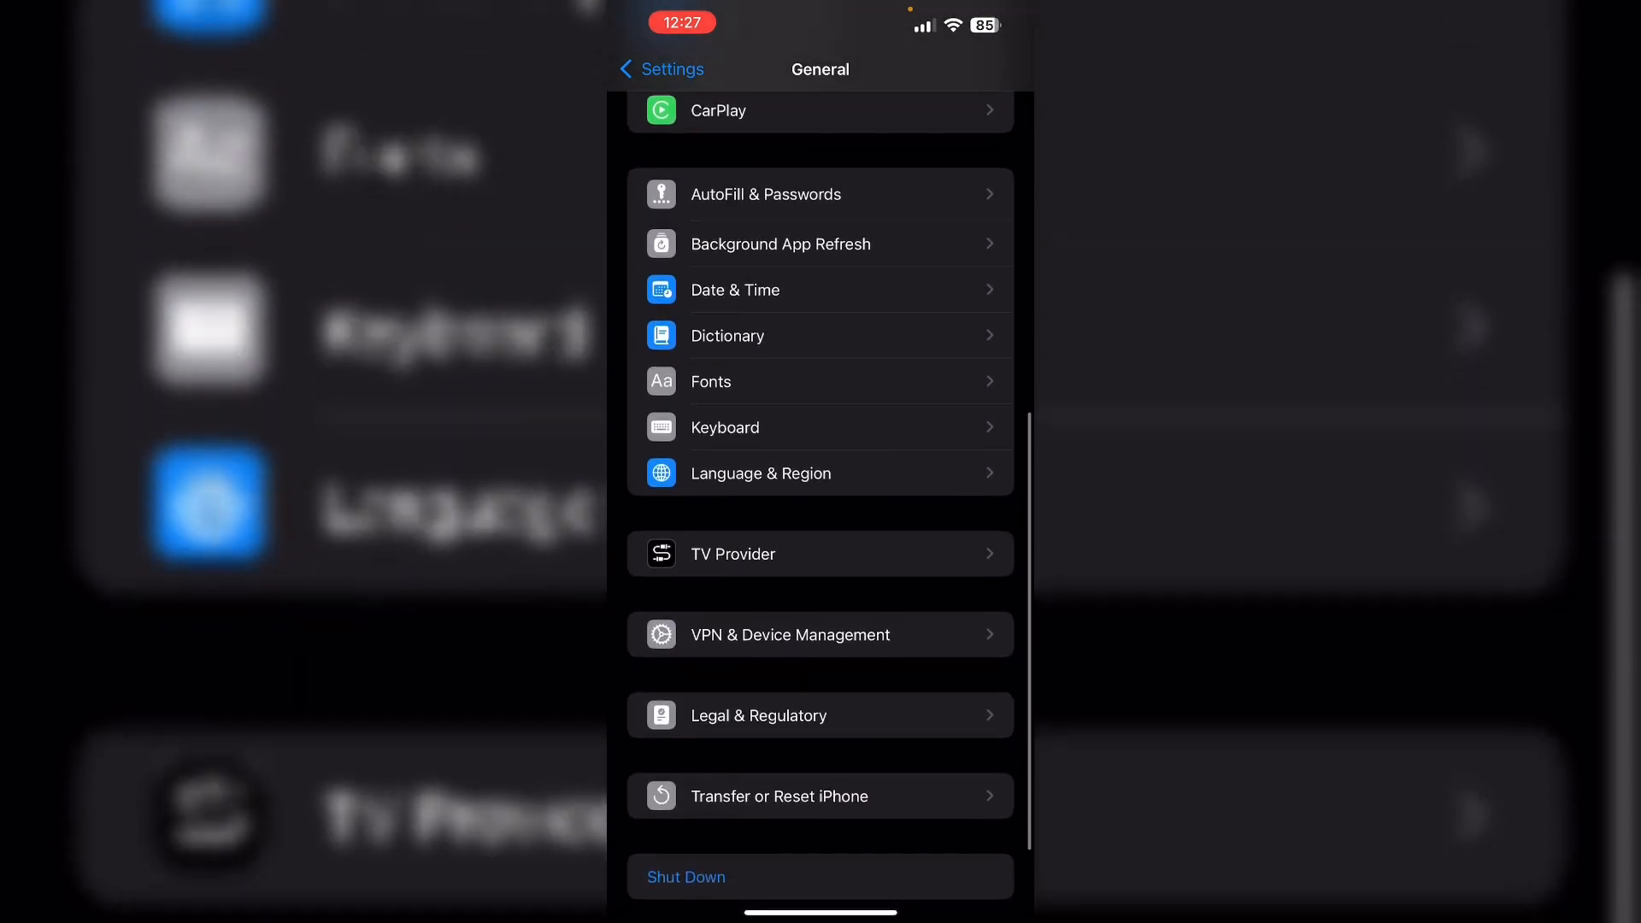
click(779, 788)
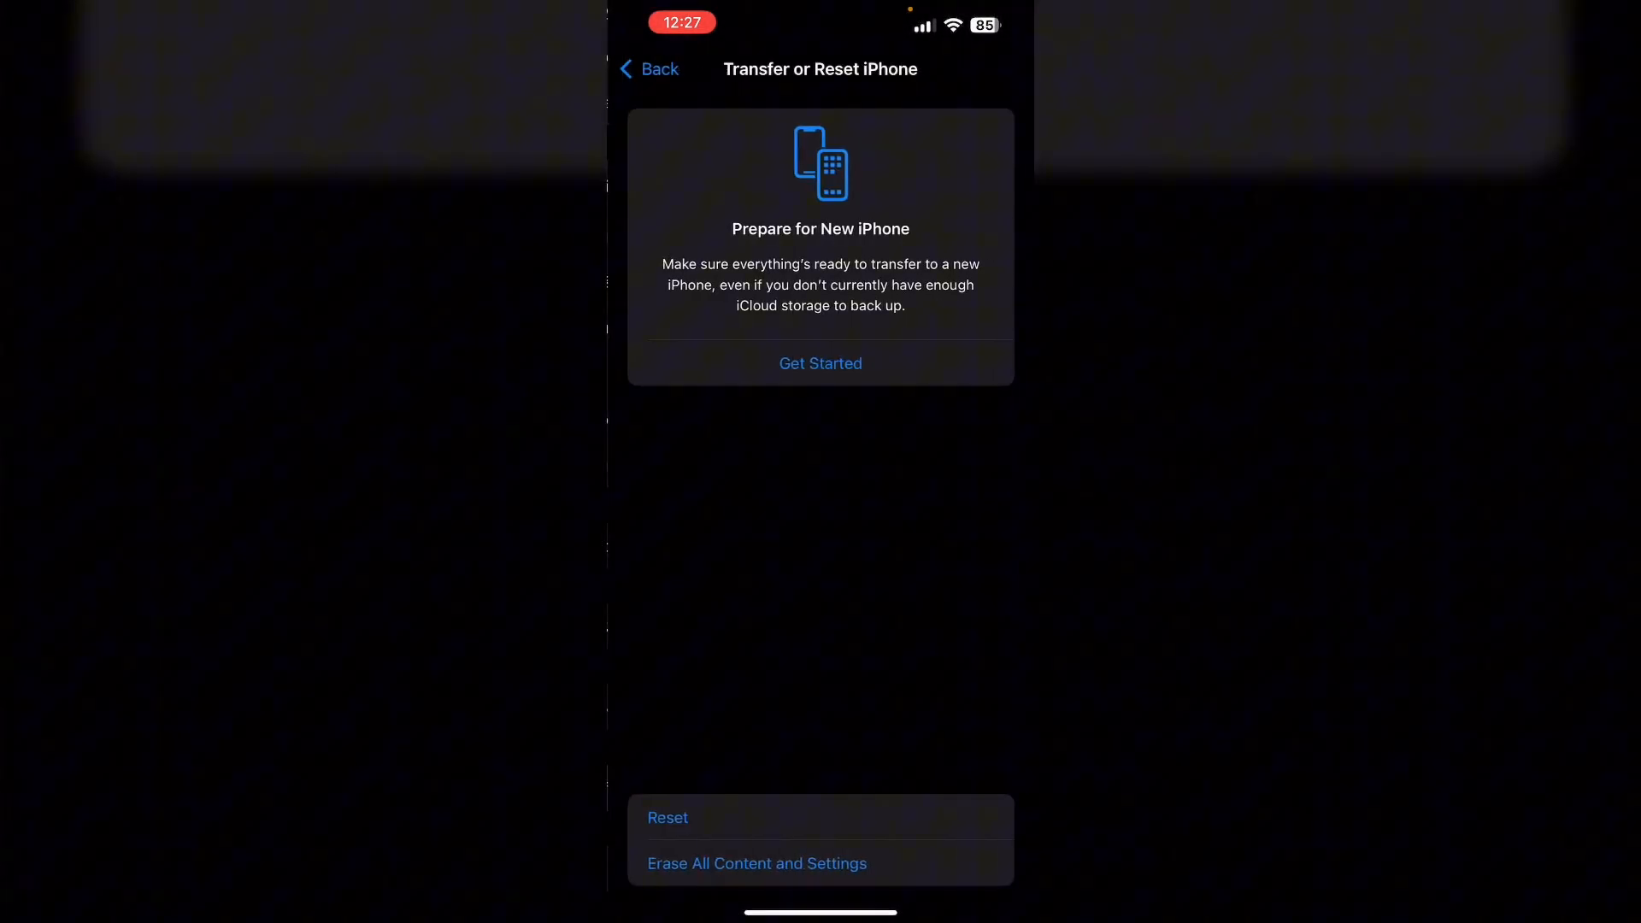
click(668, 812)
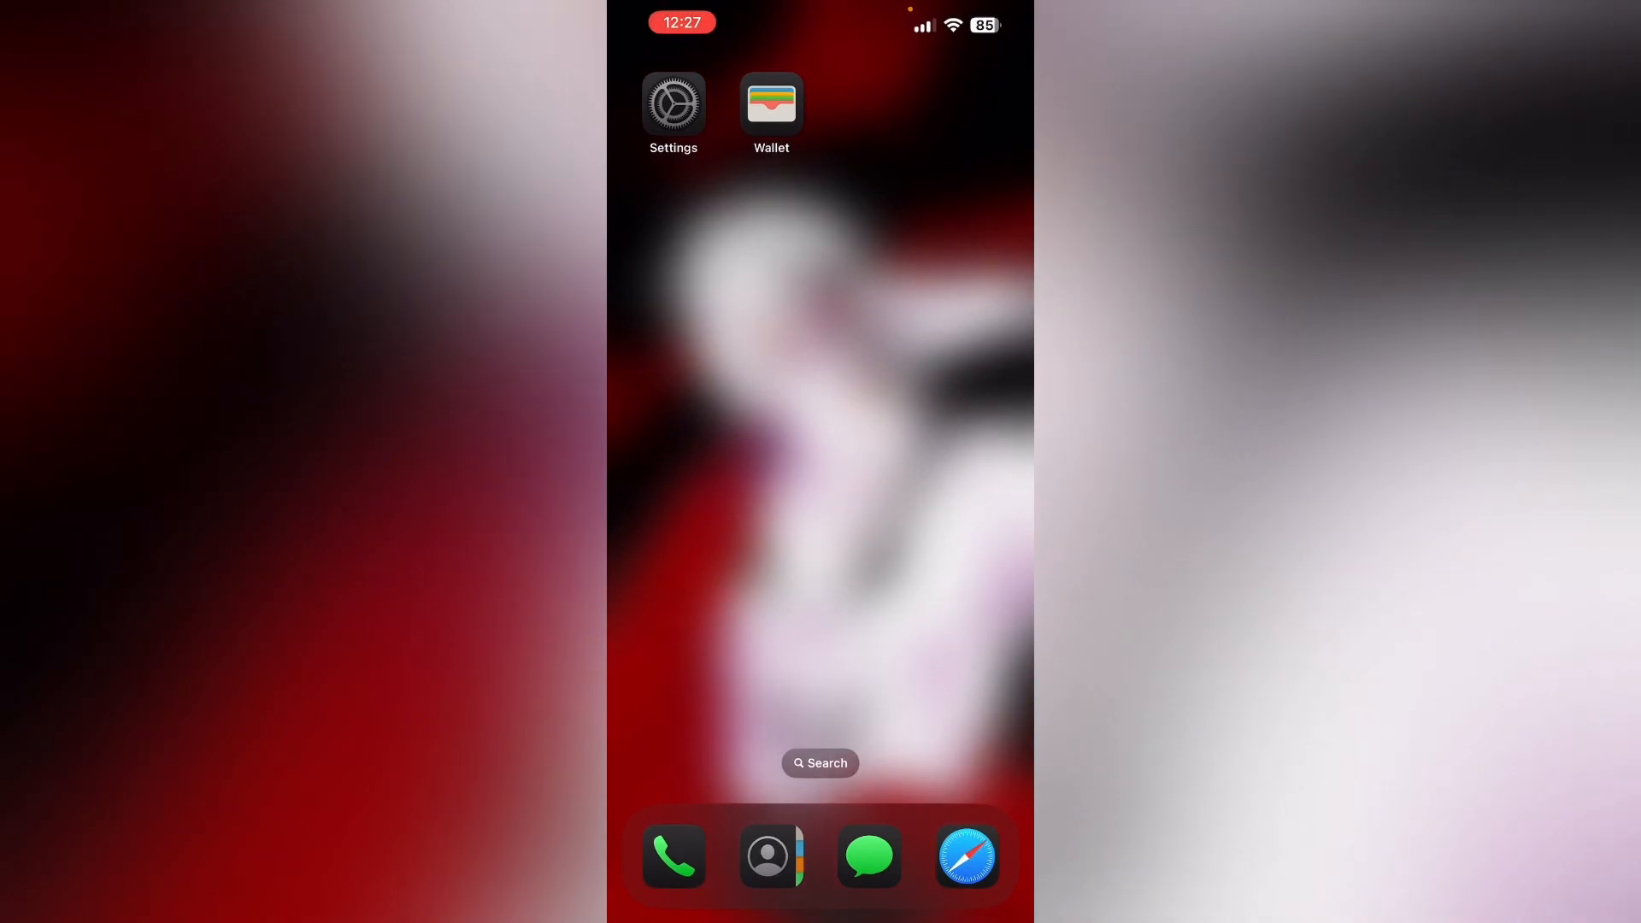
click(771, 109)
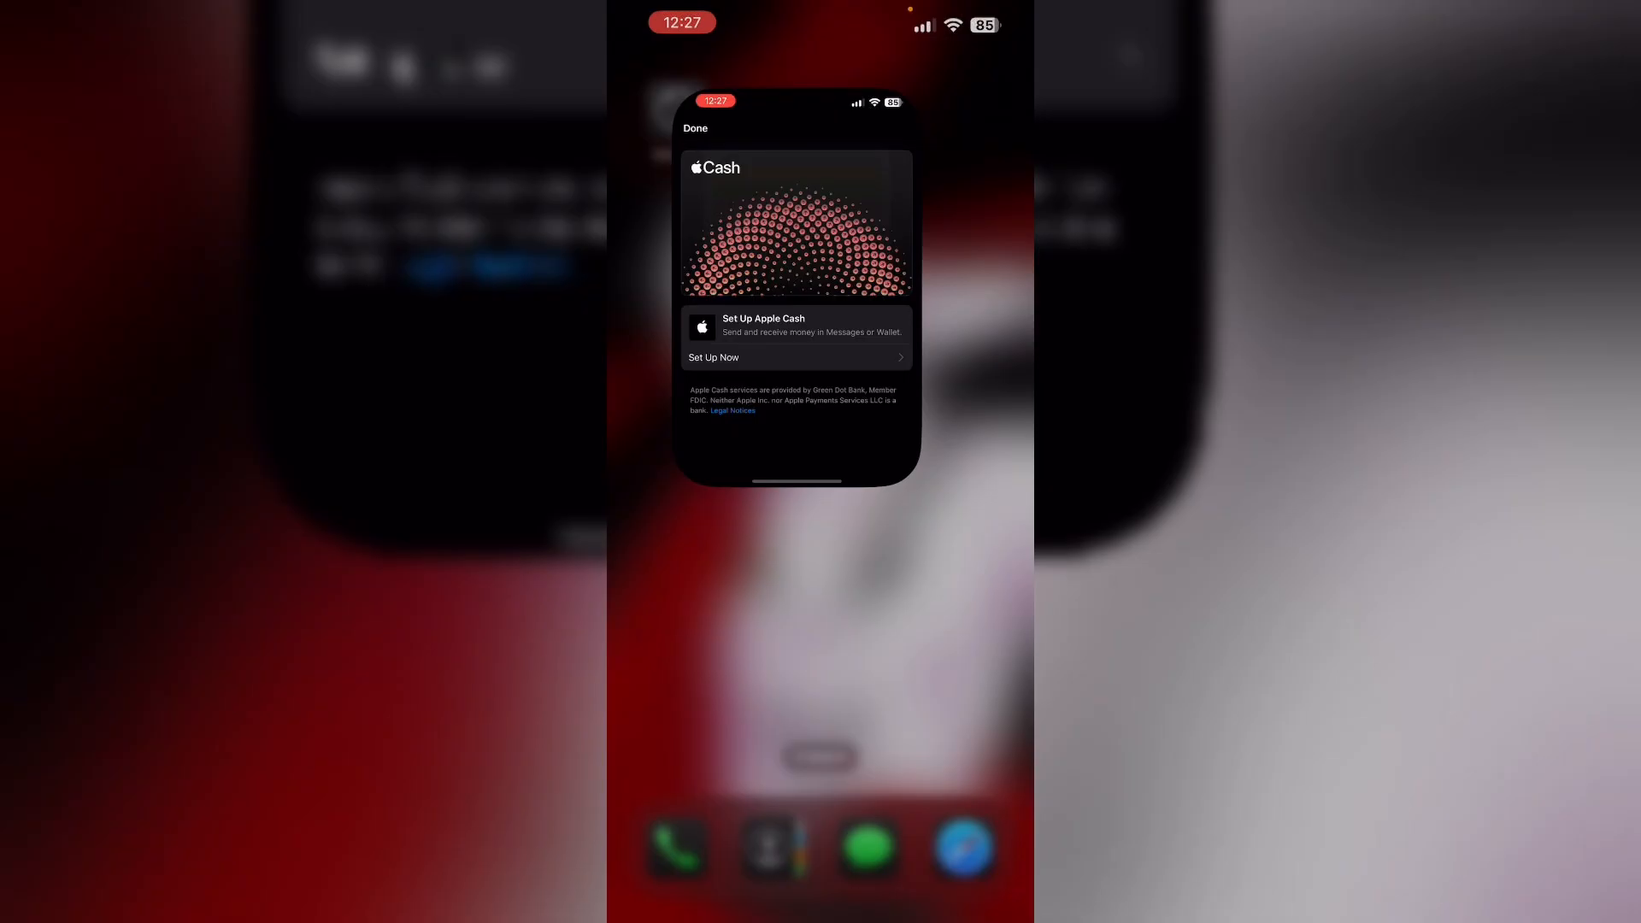